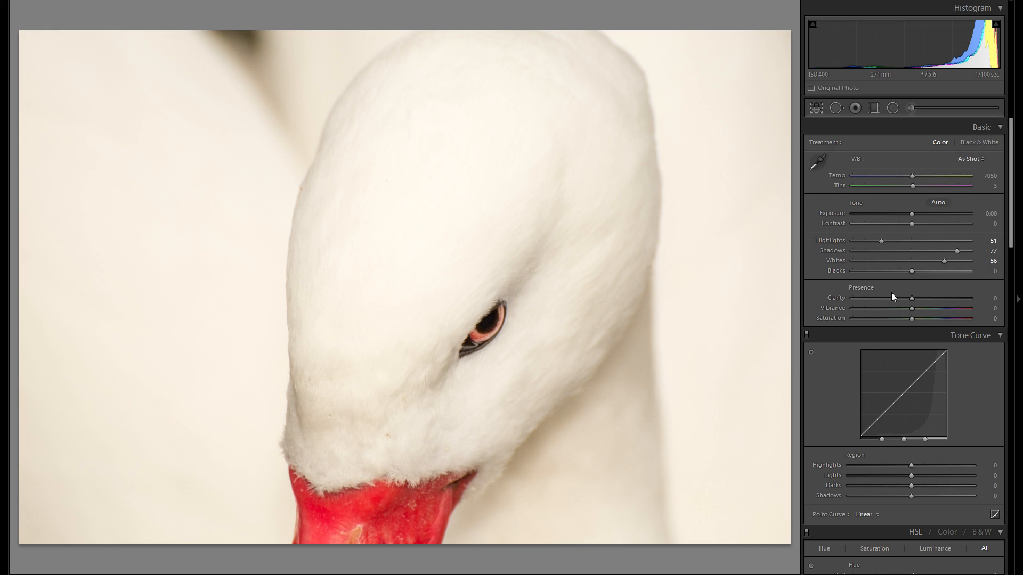
Step: Try lowering the Blacks slider, then reset it to its default
mouse_move(900, 272)
mouse_down()
mouse_move(940, 277)
mouse_move(865, 271)
mouse_move(910, 272)
mouse_up()
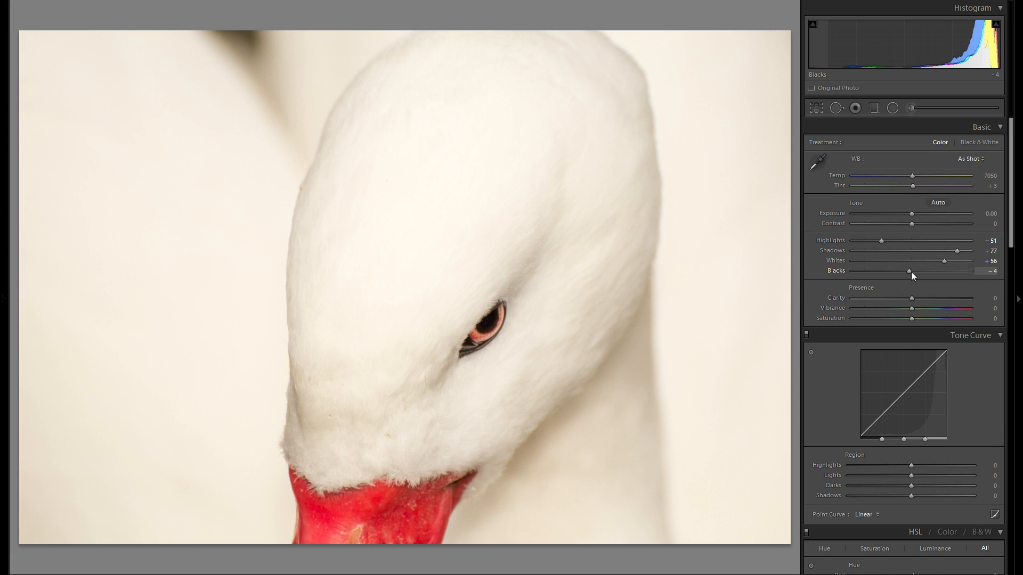
double_click(837, 269)
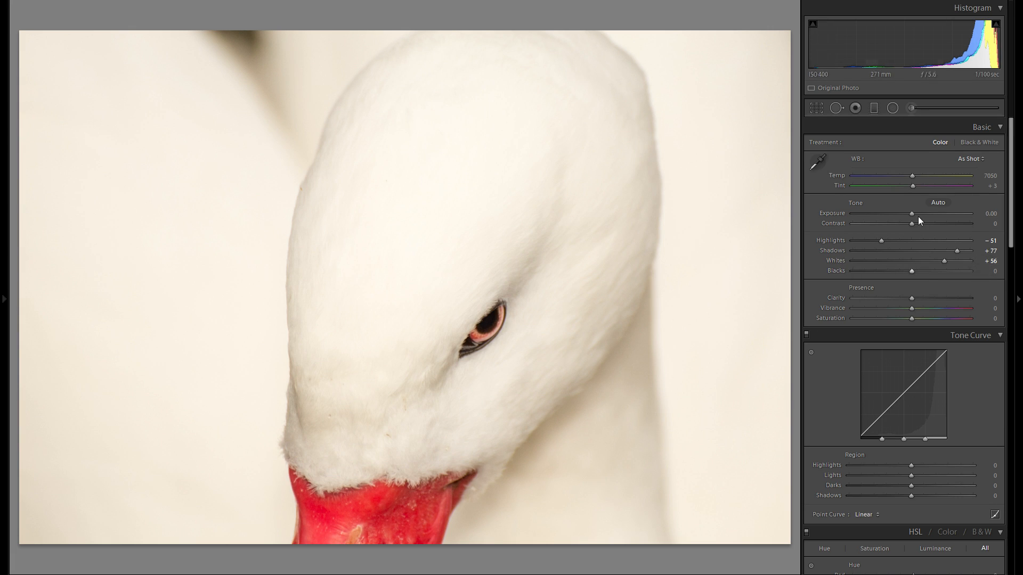
Step: Set Contrast to +36
drag(934, 222, 868, 226)
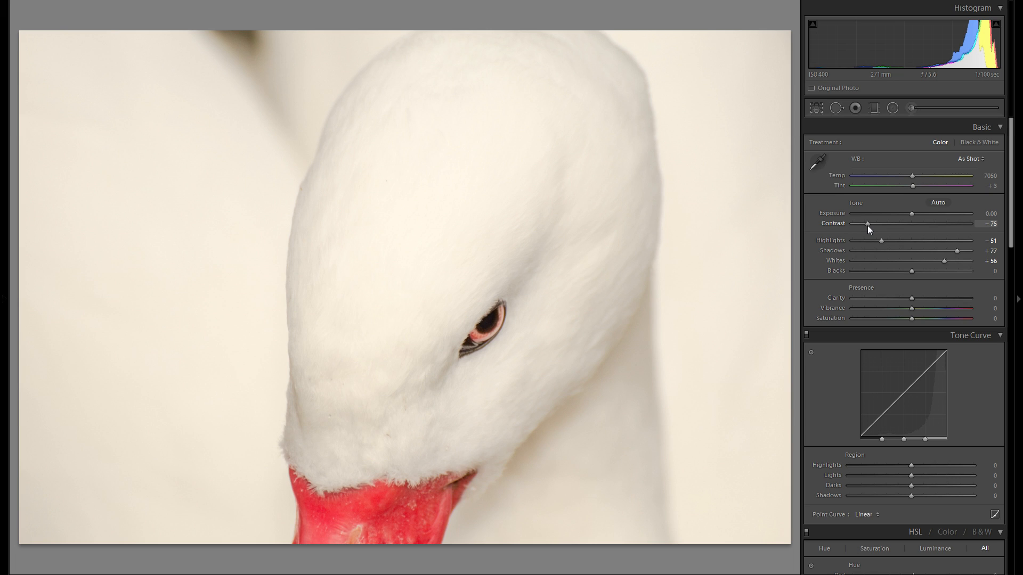
drag(867, 225, 933, 227)
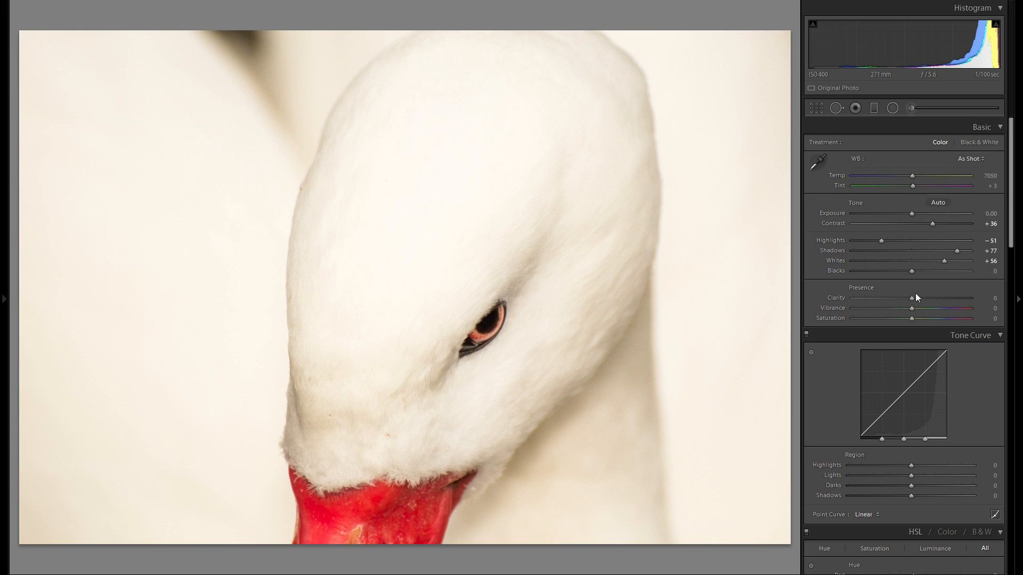
Step: Try changing Clarity, then reset it to its default
drag(918, 297, 899, 307)
double_click(839, 297)
Step: Set the white balance by sampling the swan's white head feathers with the eyedropper
drag(912, 176, 901, 176)
click(820, 164)
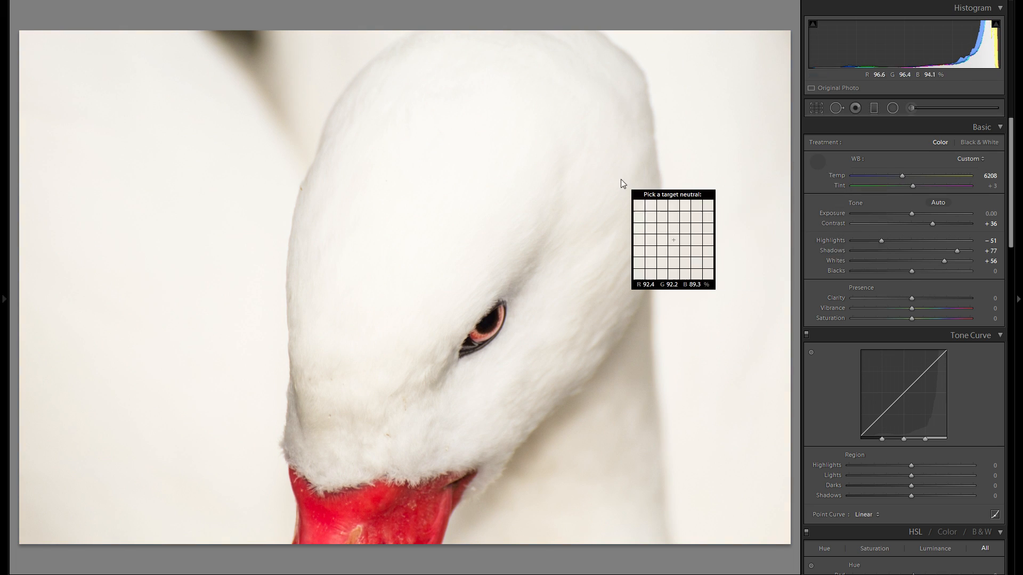
click(482, 236)
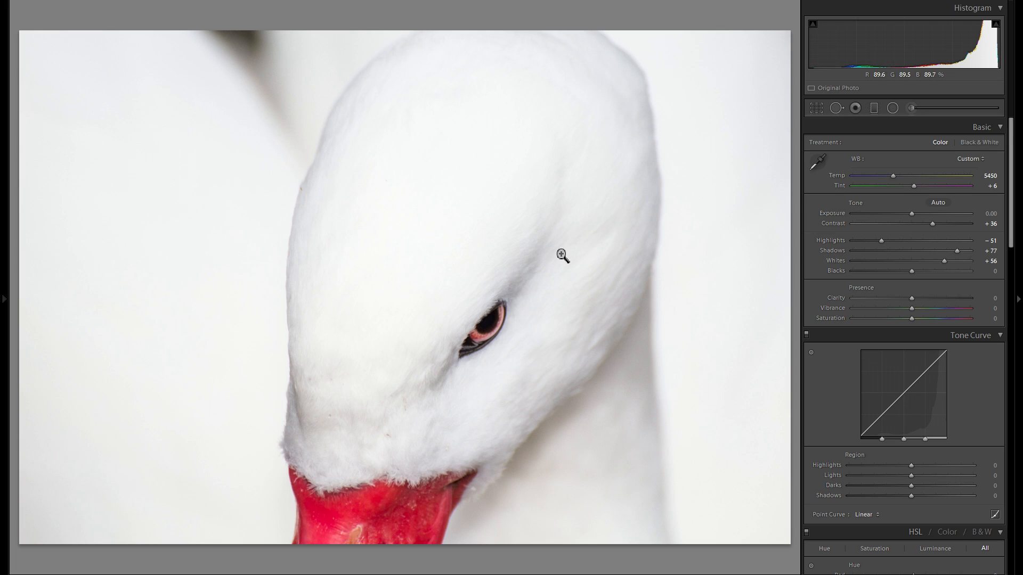
Step: Adjust the tone curve regions to Highlights +13, Lights +9, Darks +18 and Shadows −7
scroll(926, 318, down, 3)
click(933, 357)
drag(934, 355, 907, 388)
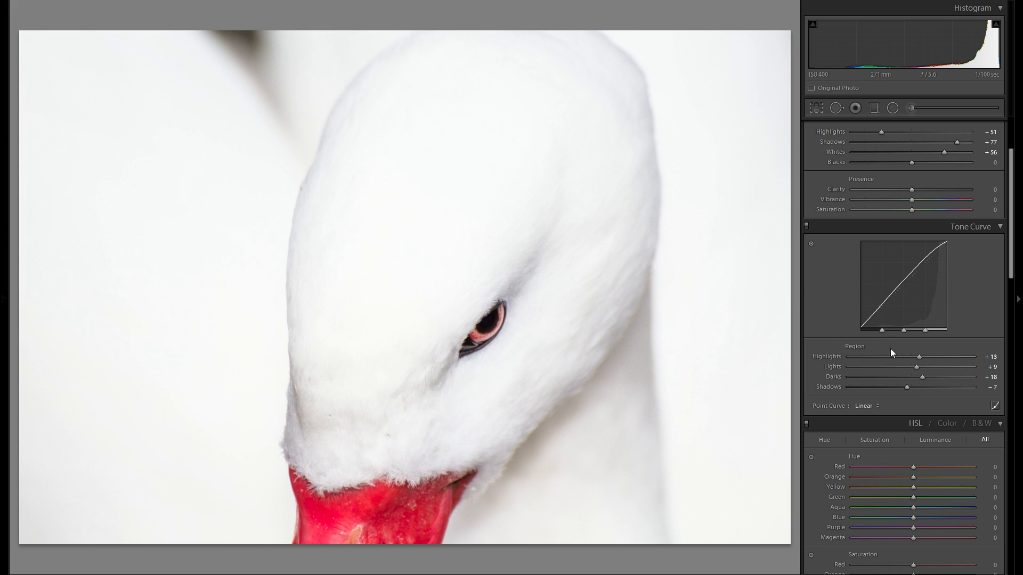
Step: Set the point curve to Medium Contrast, comparing it against Linear
click(868, 407)
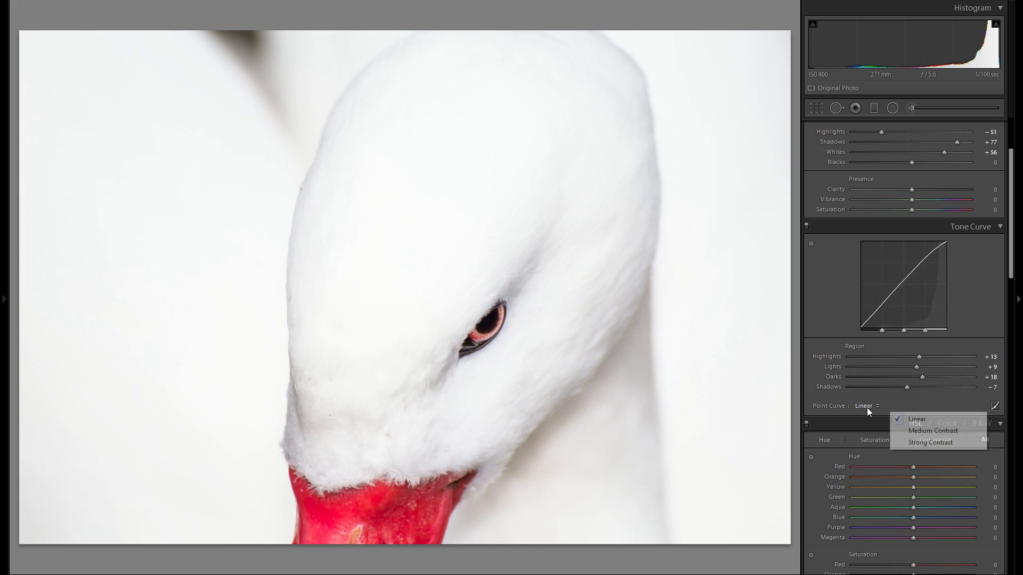
click(924, 430)
click(876, 407)
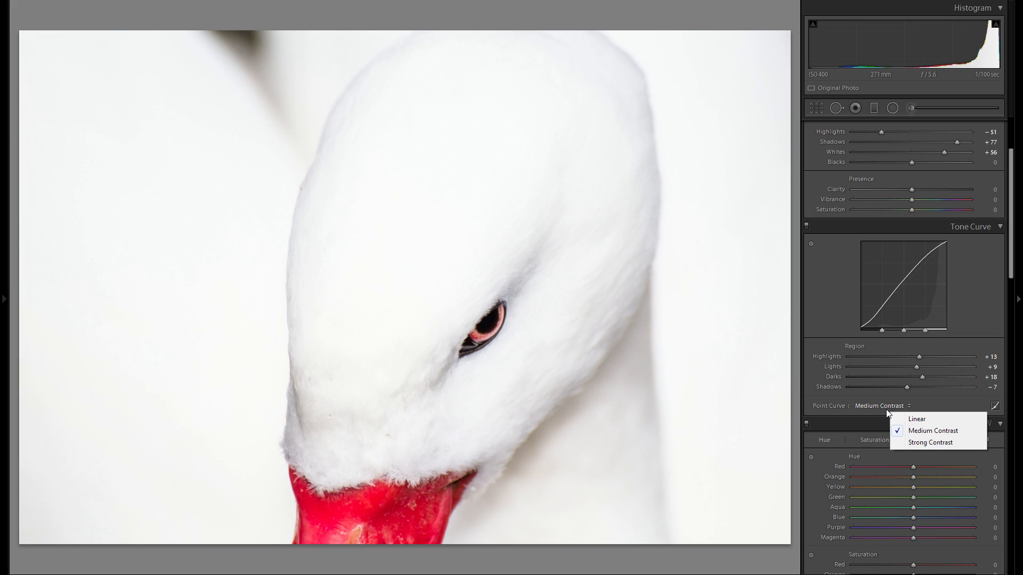
click(900, 418)
click(882, 408)
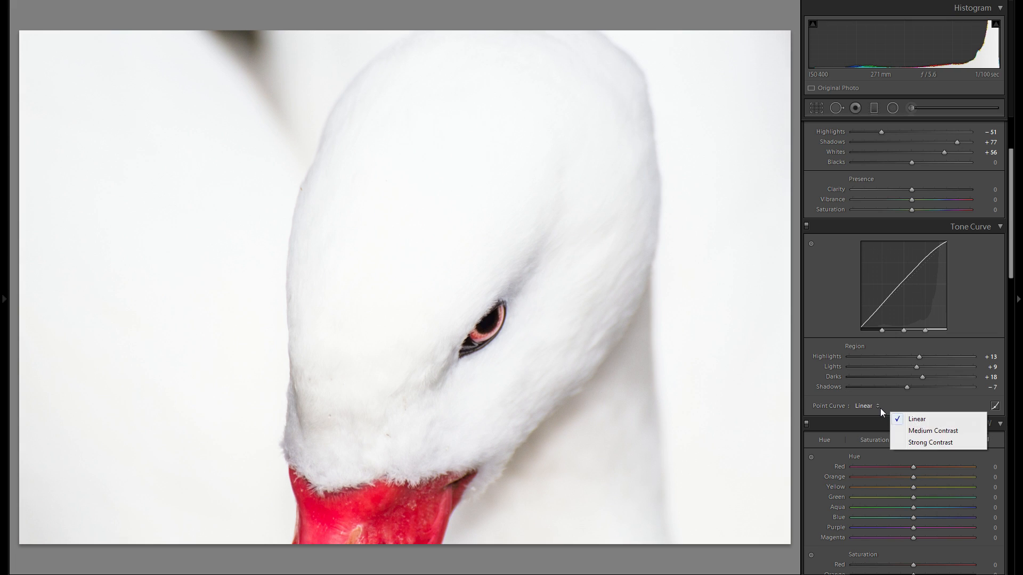
click(909, 429)
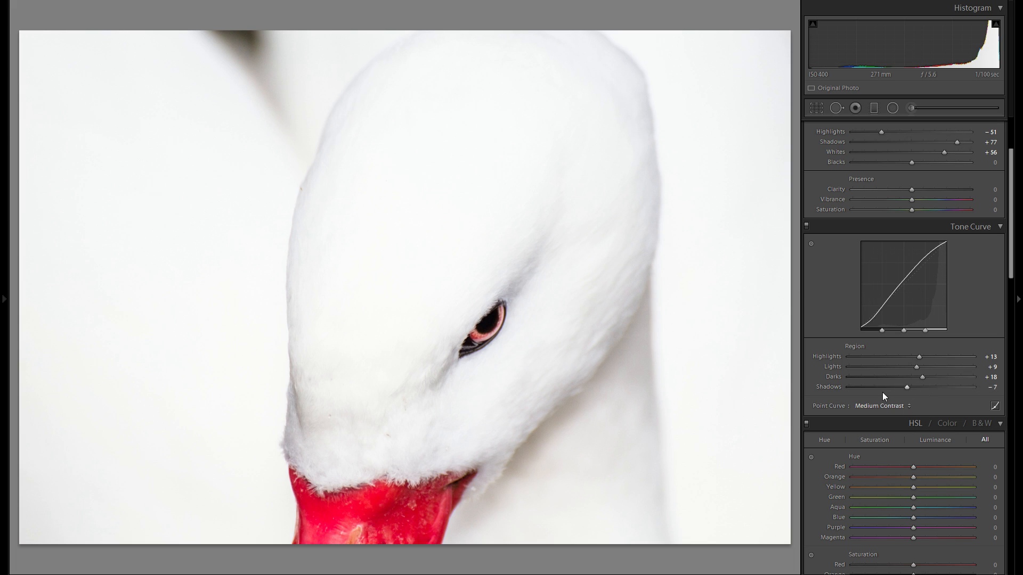
Step: Set Luminance noise reduction to 100 while checking the eye at 1:1 zoom
scroll(923, 381, down, 10)
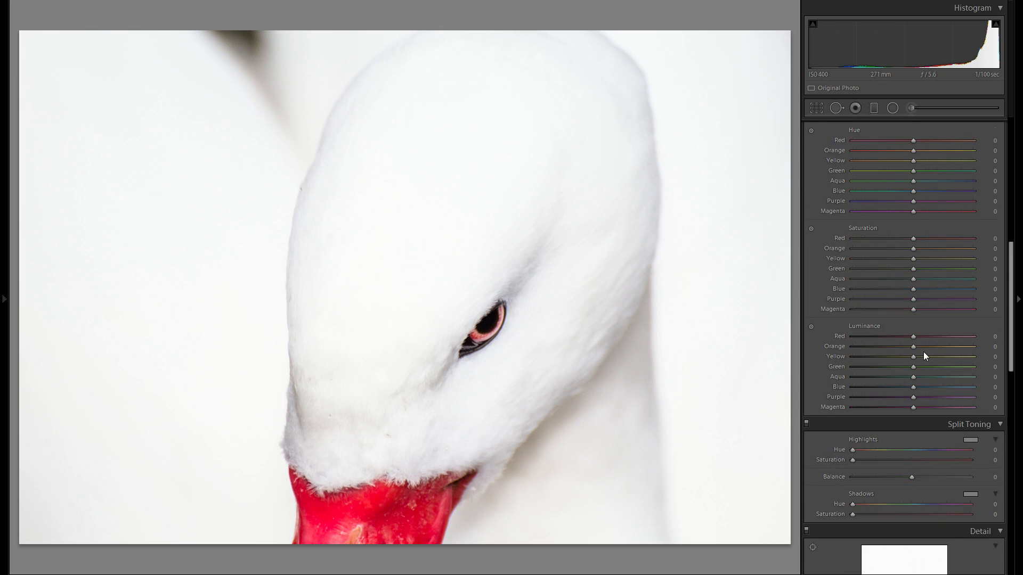
scroll(907, 361, down, 4)
scroll(907, 361, up, 4)
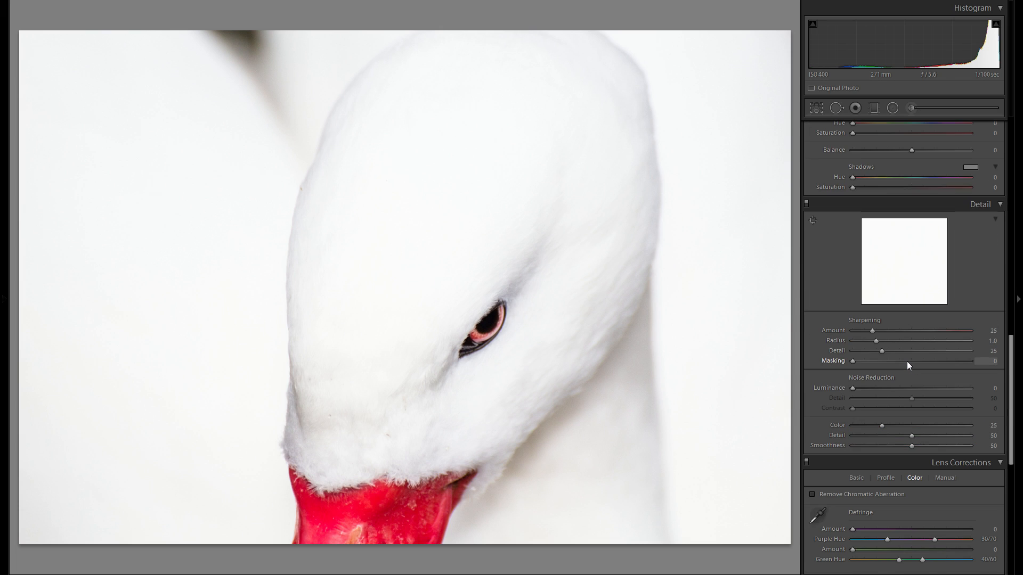
click(456, 358)
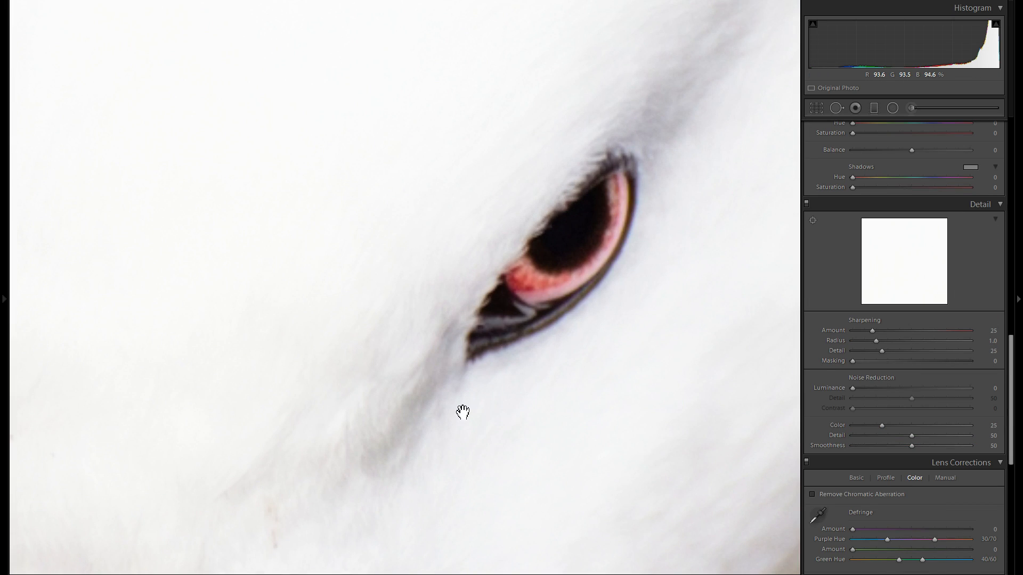
drag(468, 401, 605, 370)
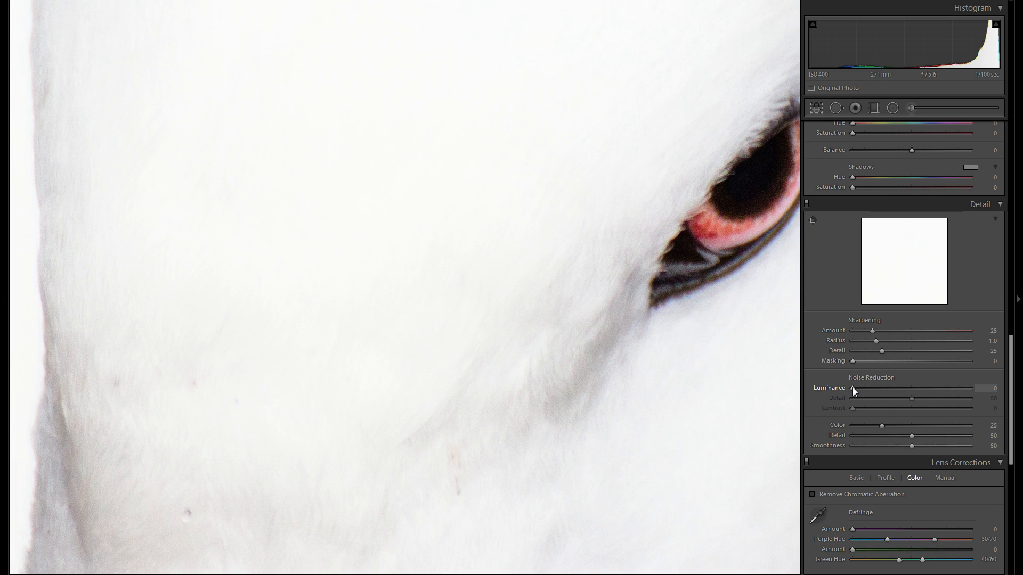
drag(853, 388, 970, 388)
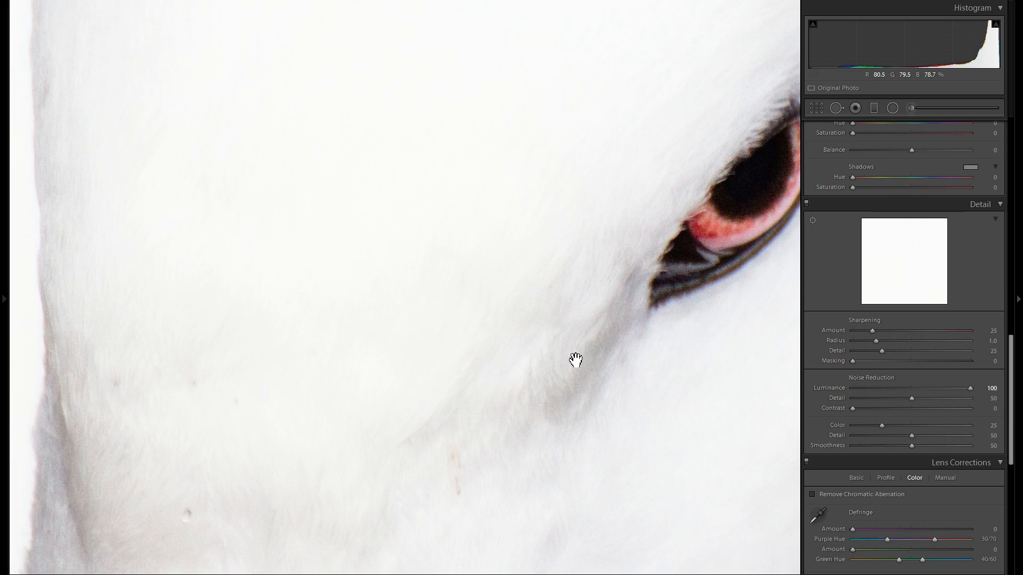
click(554, 356)
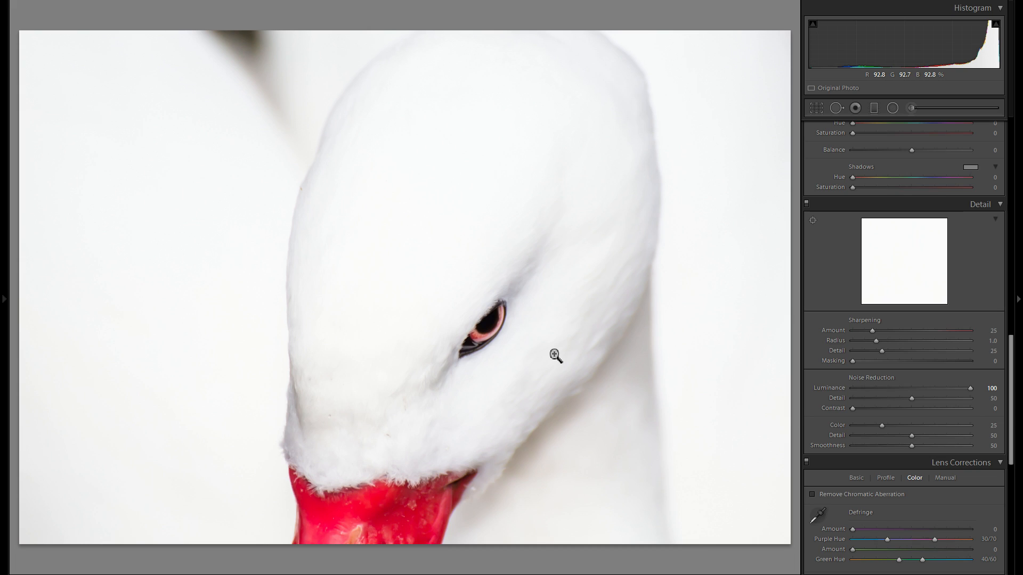
Step: Compare Luminance noise reduction at 0 and 100 across the eye, feathers and beak zoomed in
double_click(815, 389)
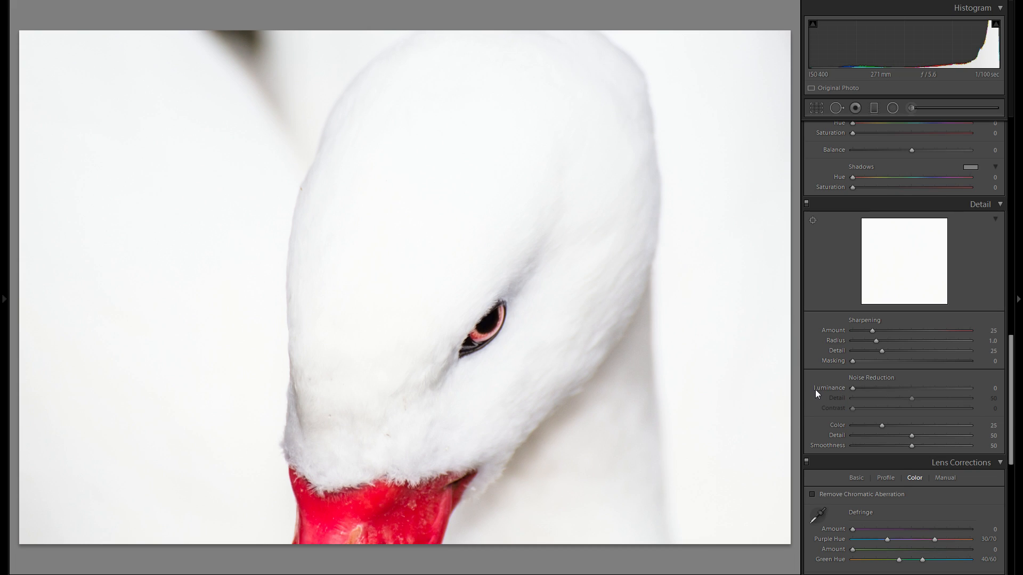
drag(893, 388, 926, 394)
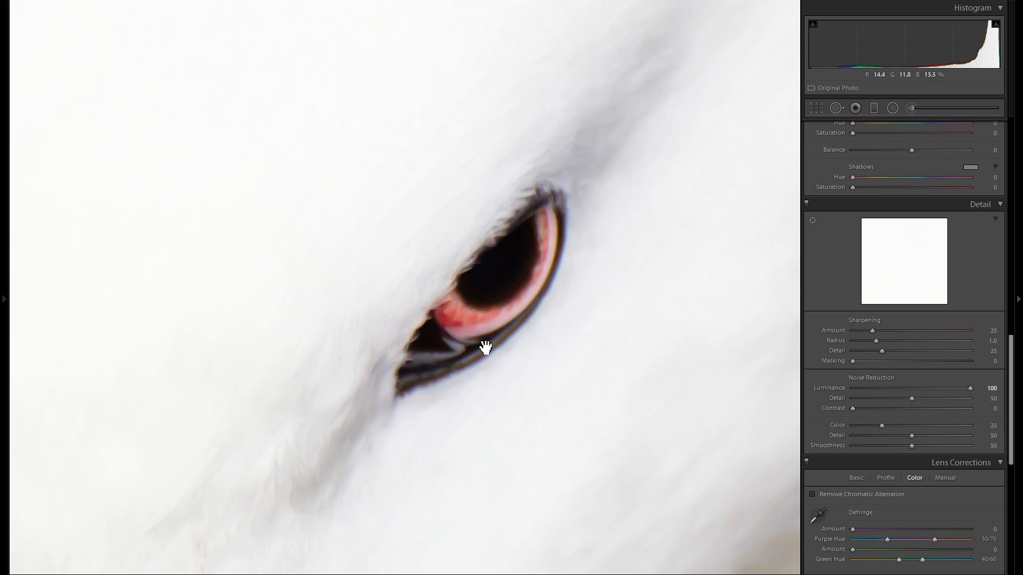
drag(134, 371, 433, 116)
drag(449, 283, 437, 164)
drag(413, 479, 413, 406)
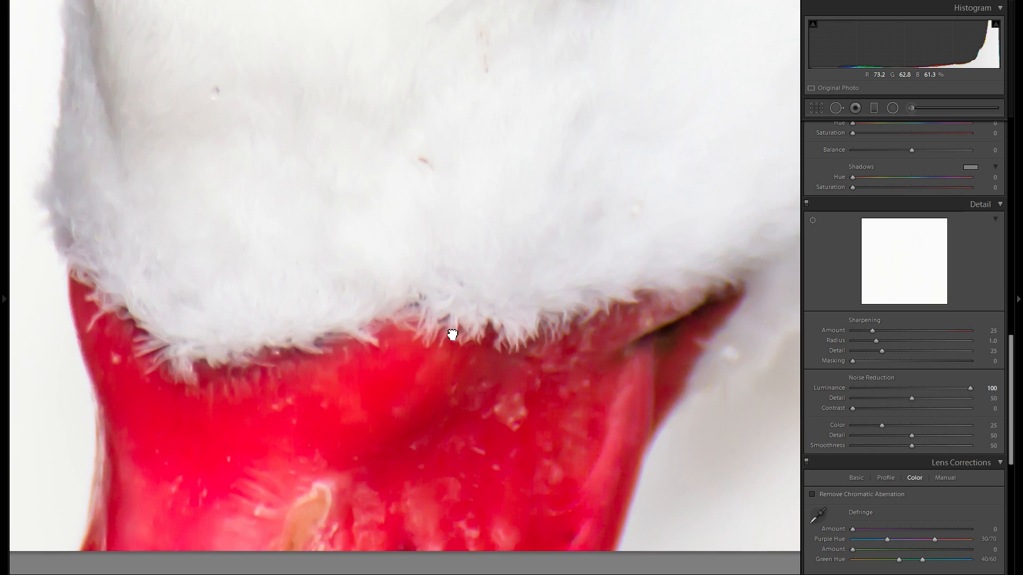
drag(449, 335, 456, 403)
click(448, 385)
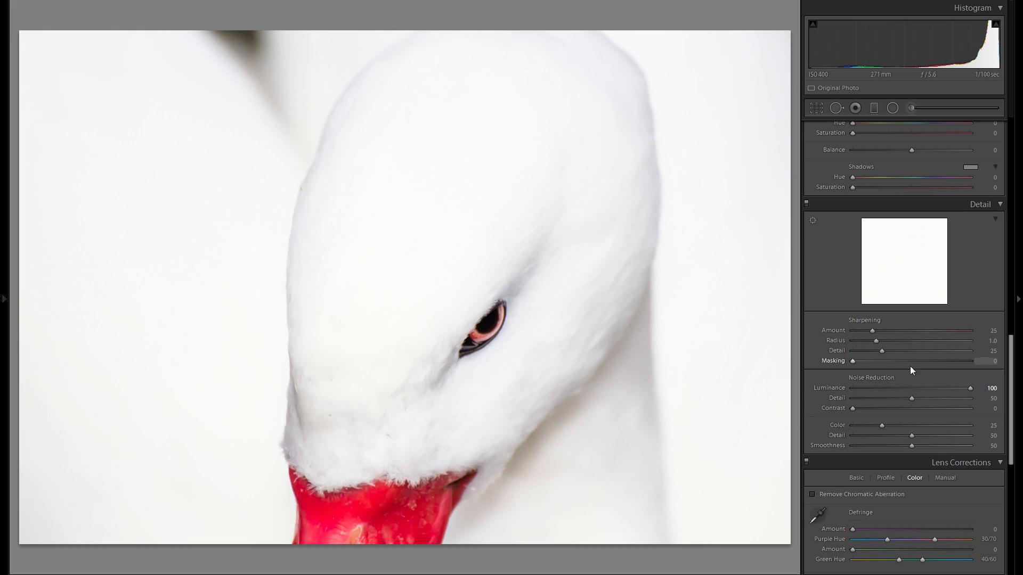
Step: Heal small specks in the white feathers above the beak with the Spot Removal brush
scroll(885, 424, up, 10)
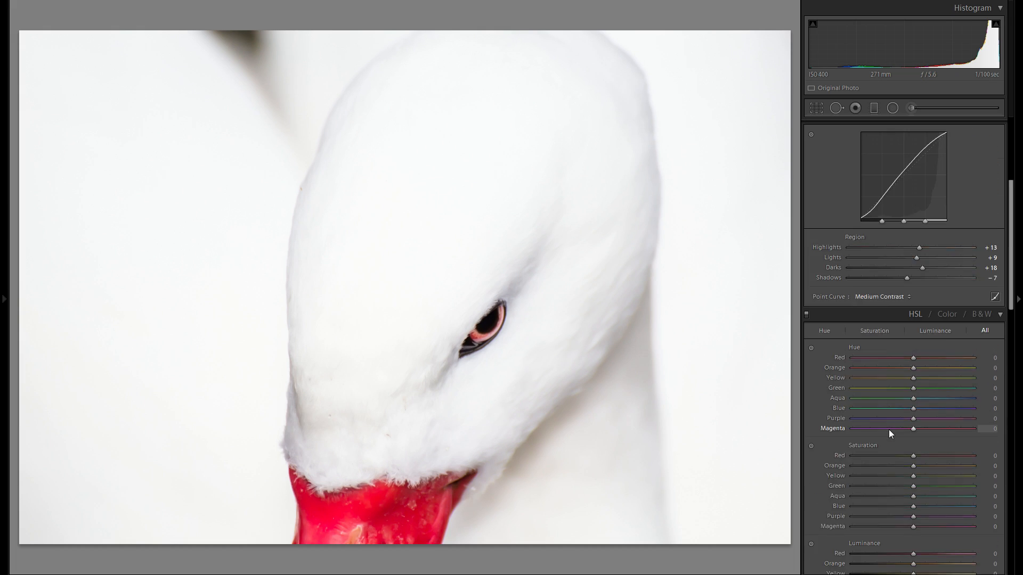
click(836, 109)
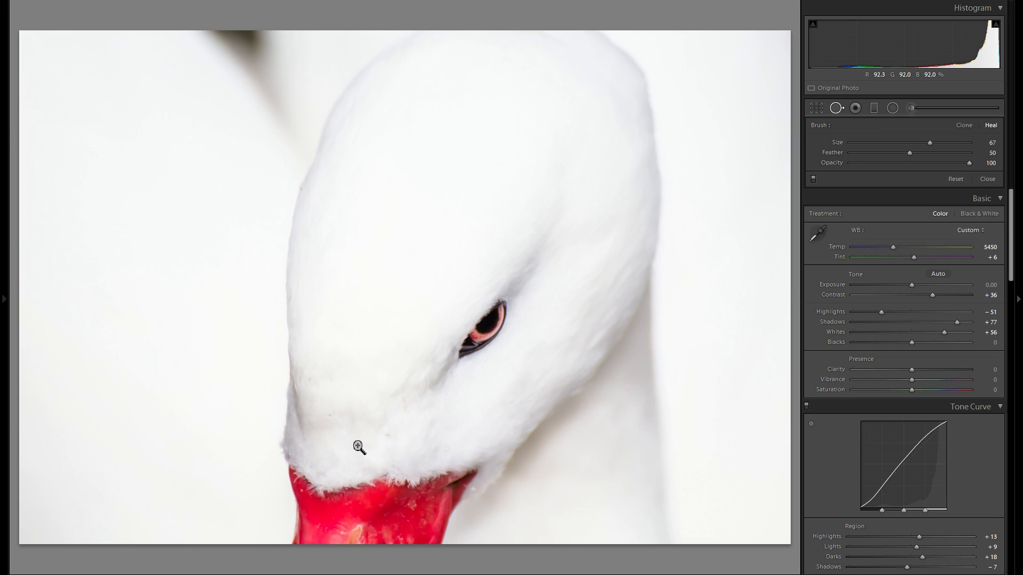
click(359, 447)
scroll(524, 304, down, 3)
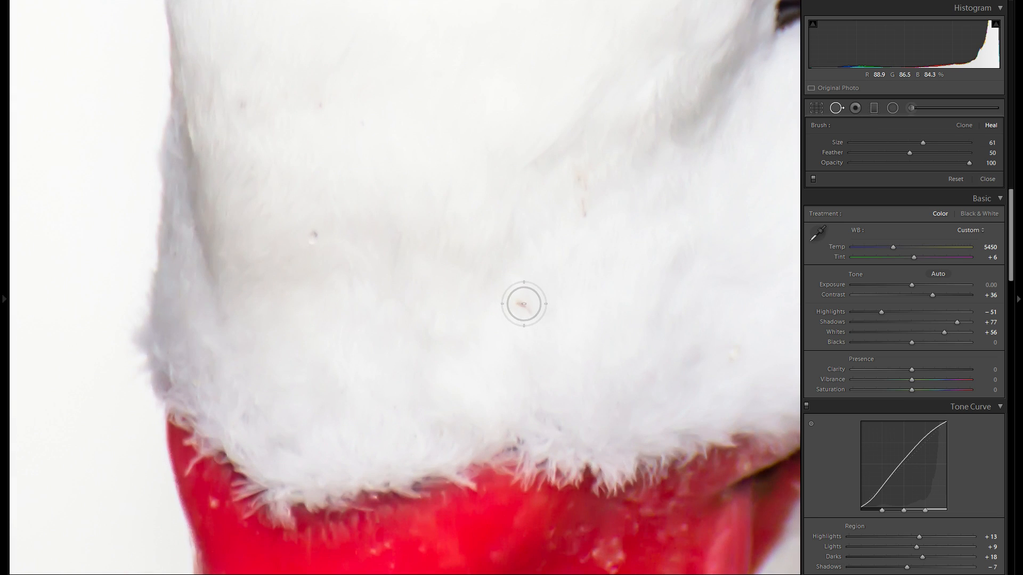
click(524, 303)
scroll(580, 176, down, 4)
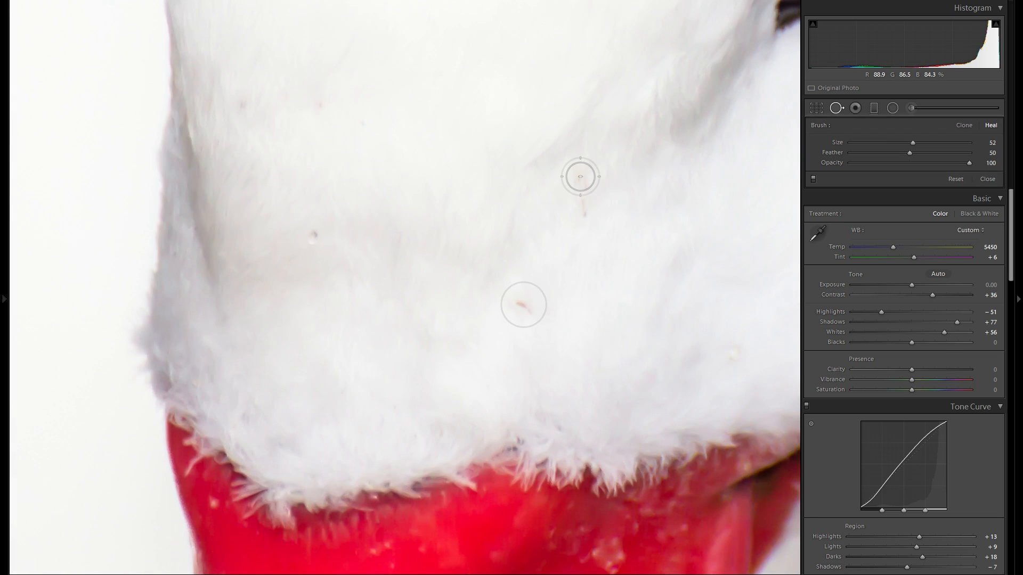
drag(581, 177, 585, 213)
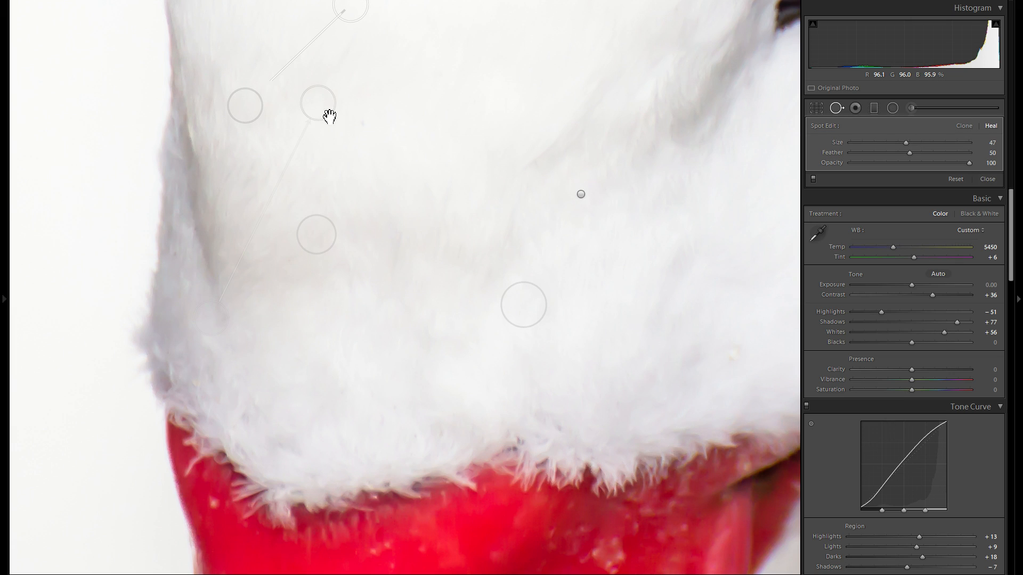
drag(602, 262, 476, 161)
mouse_move(523, 319)
mouse_down()
mouse_move(476, 166)
mouse_move(485, 395)
mouse_move(384, 574)
mouse_move(574, 206)
mouse_up()
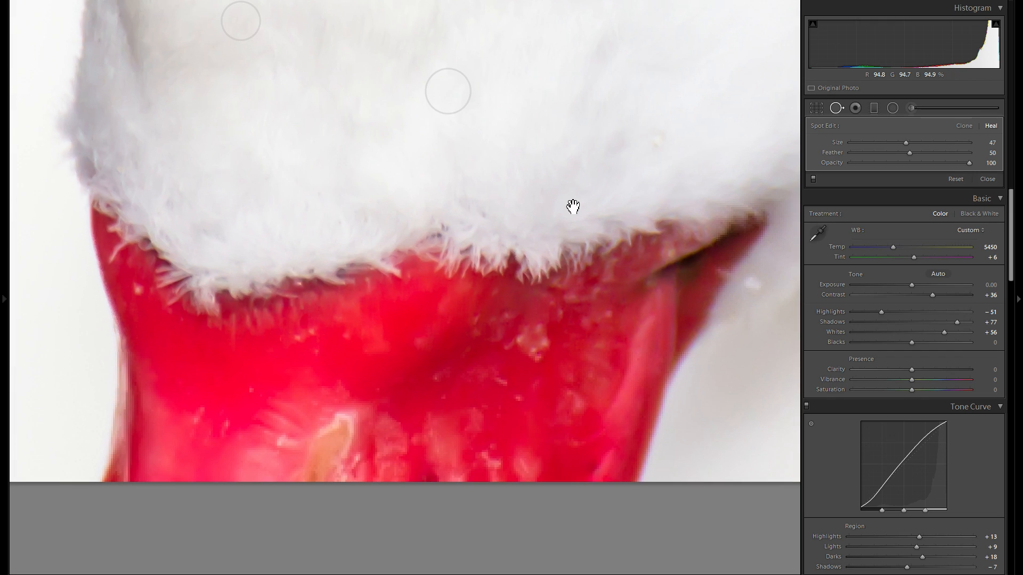
Step: Heal the pale blemishes on the red beak with the Spot Removal brush, then close the tool
scroll(541, 324, up, 5)
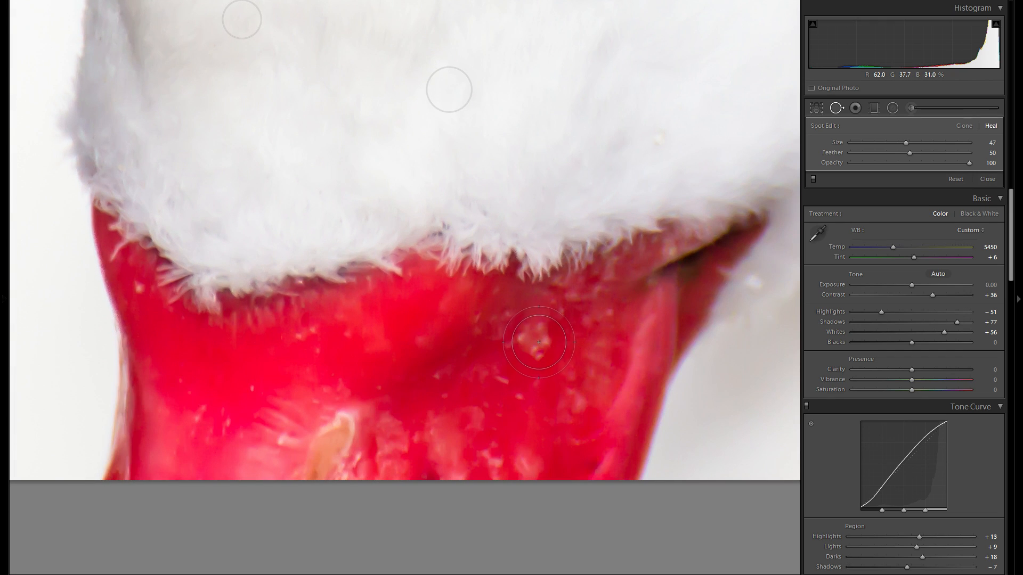
click(538, 339)
scroll(495, 459, down, 2)
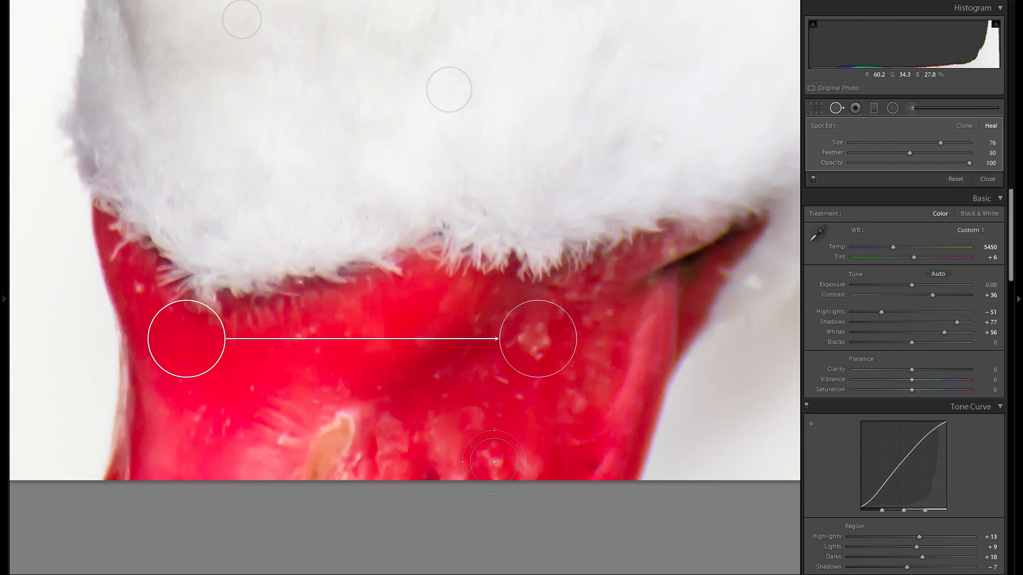
click(494, 463)
scroll(305, 332, down, 4)
click(305, 332)
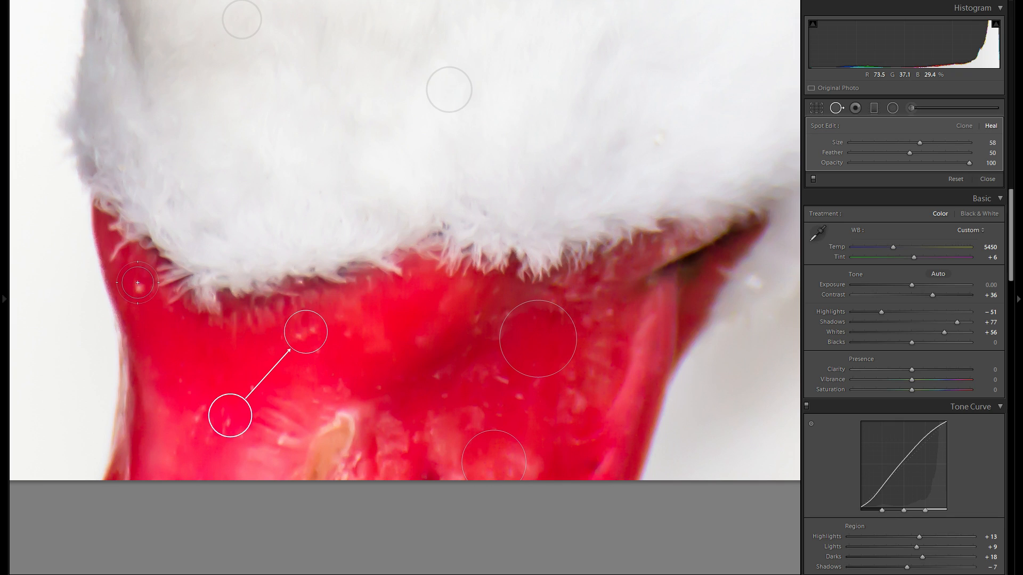
click(140, 289)
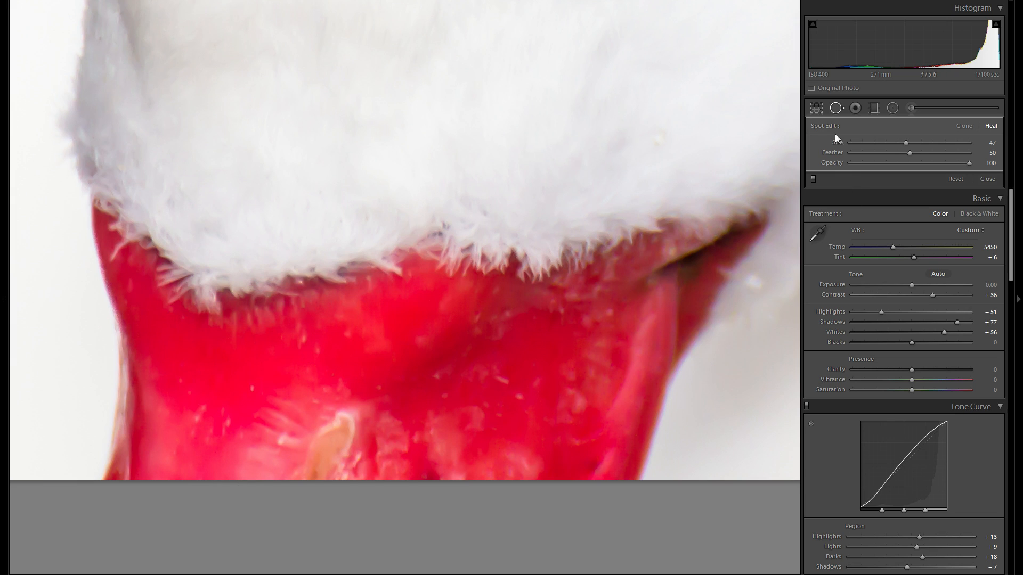
click(835, 112)
click(556, 172)
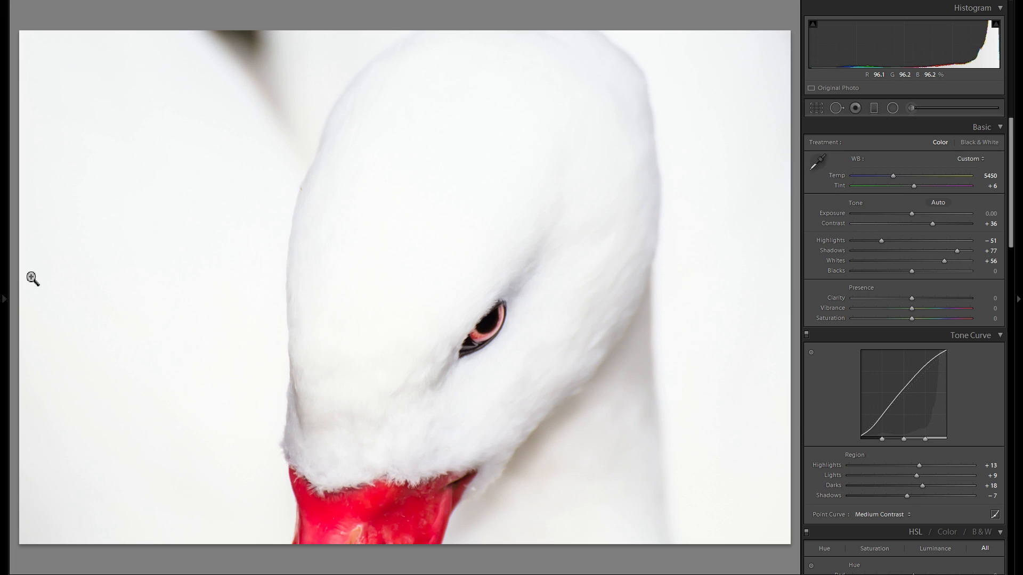
Step: Compare the original and the latest edit states in the History panel
click(4, 298)
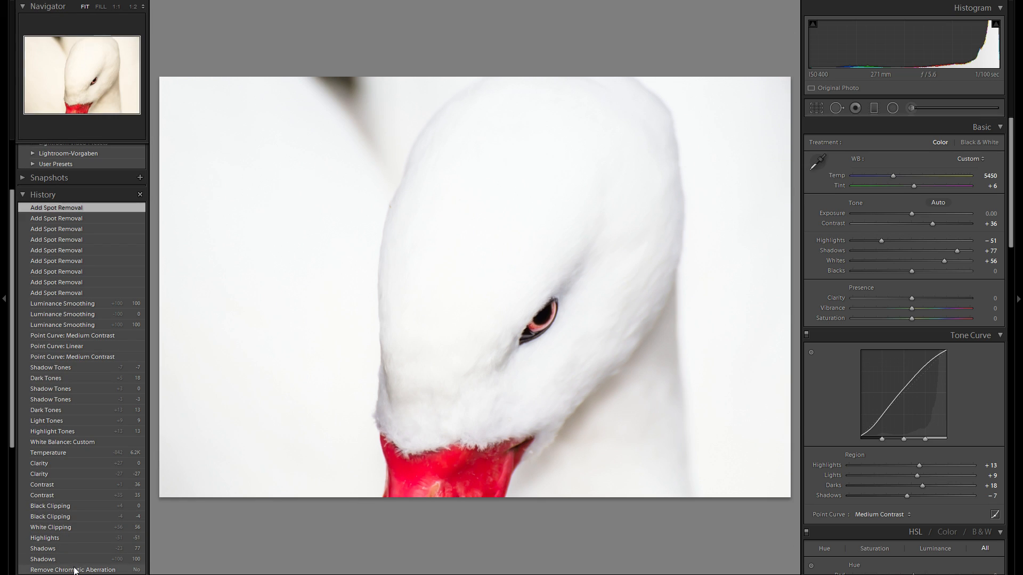
click(75, 570)
scroll(80, 549, down, 2)
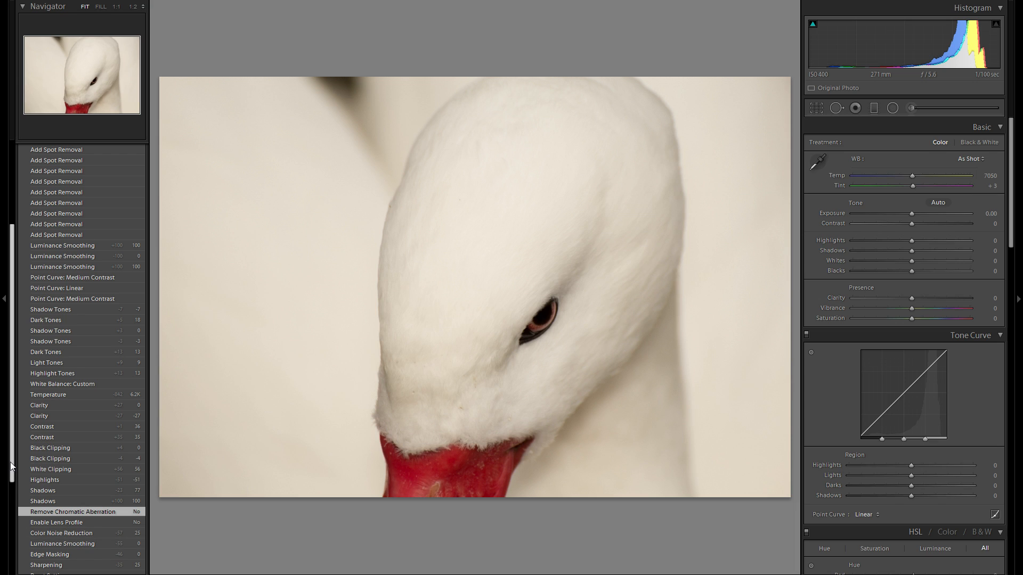
drag(10, 461, 11, 429)
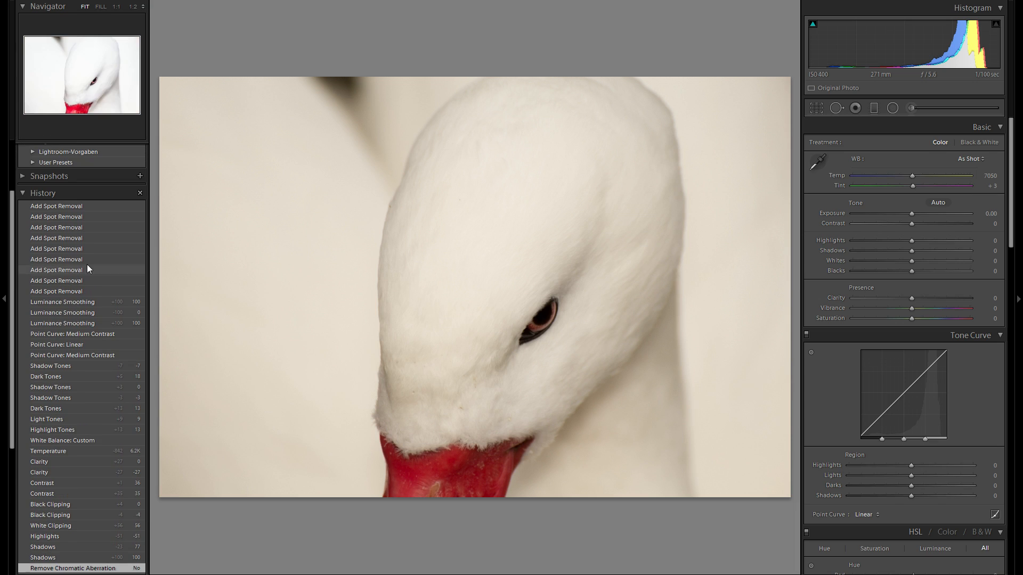
click(88, 206)
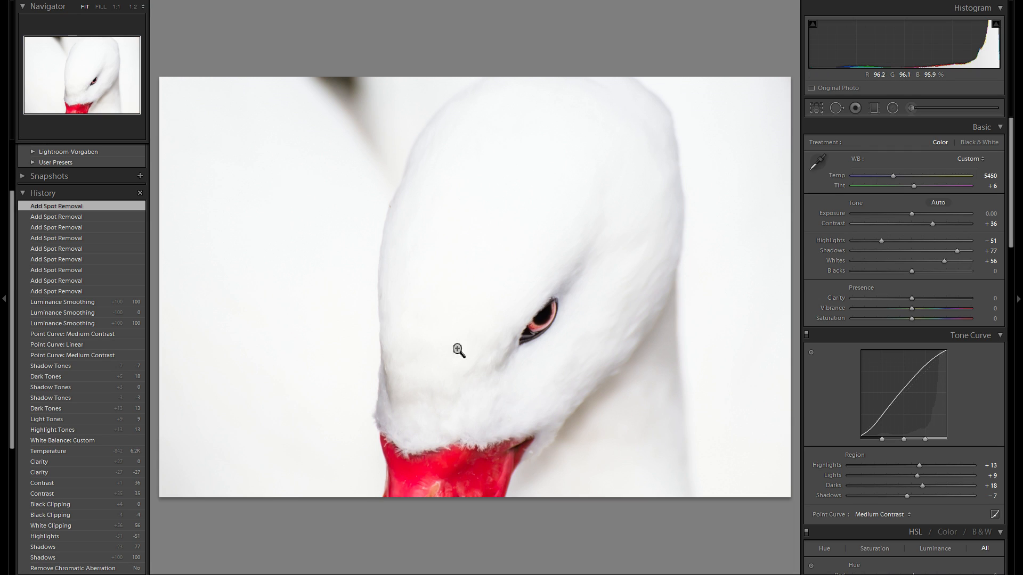
click(128, 566)
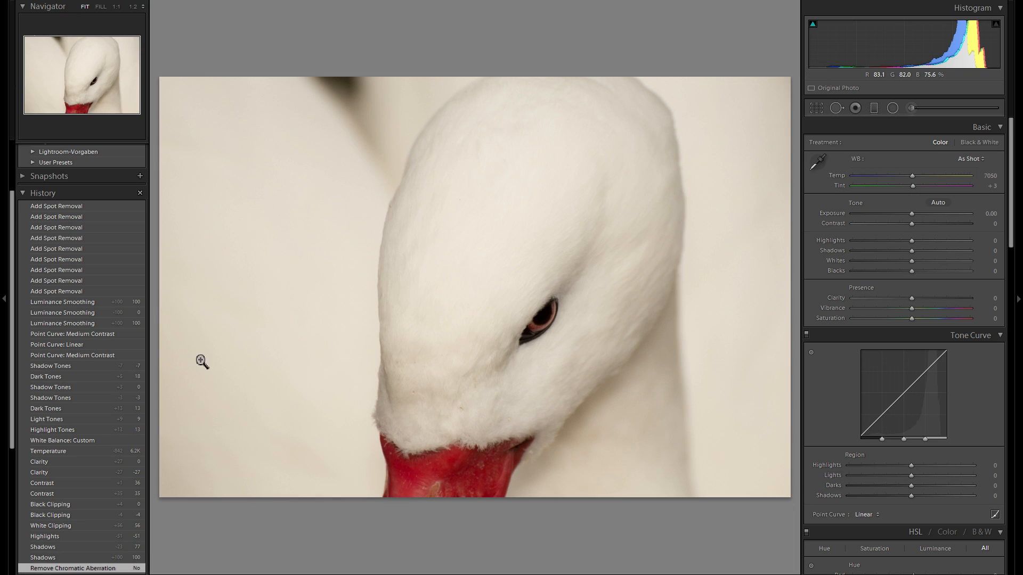
click(113, 202)
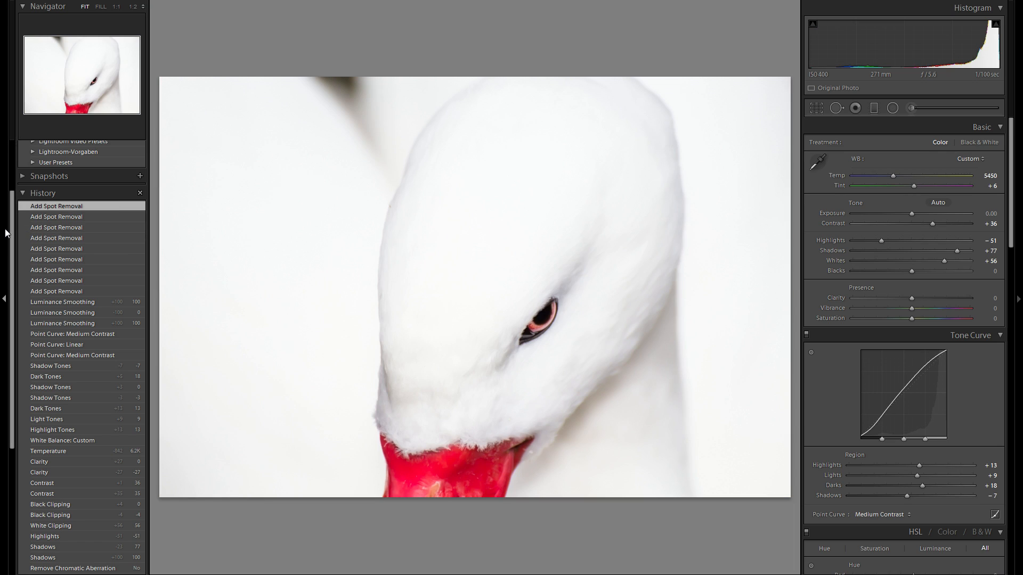
click(5, 230)
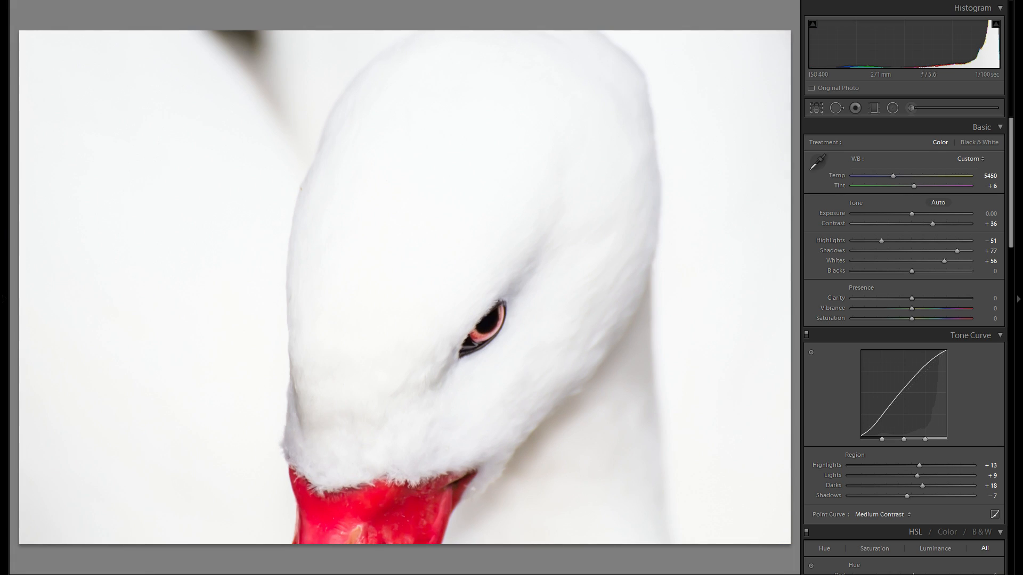